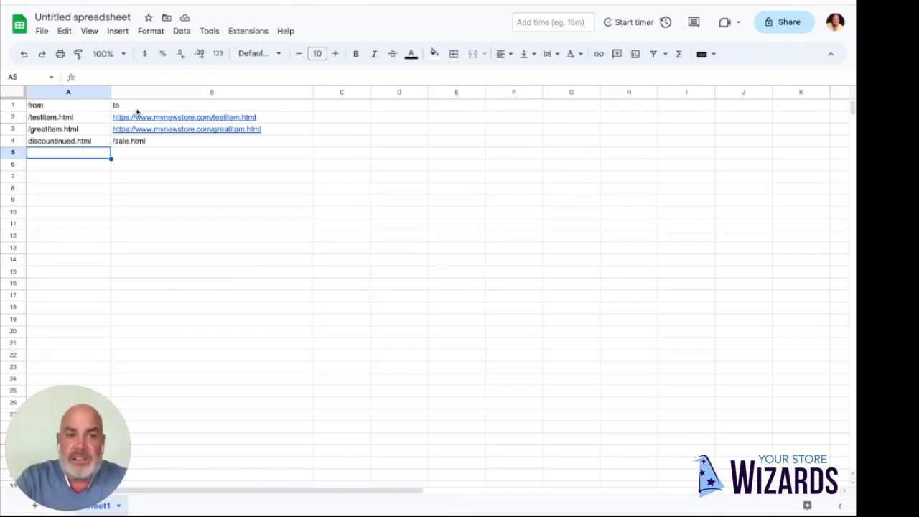
Step: Review the from path and matching to URL of each redirect in rows 2 to 4 of the sheet
{"action": "left_click", "coordinate": [92, 121]}
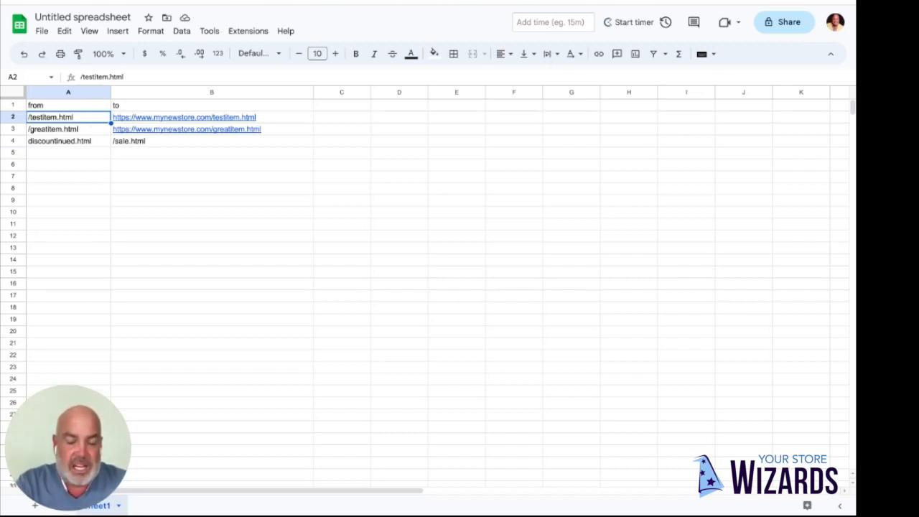
{"action": "left_click", "coordinate": [212, 117]}
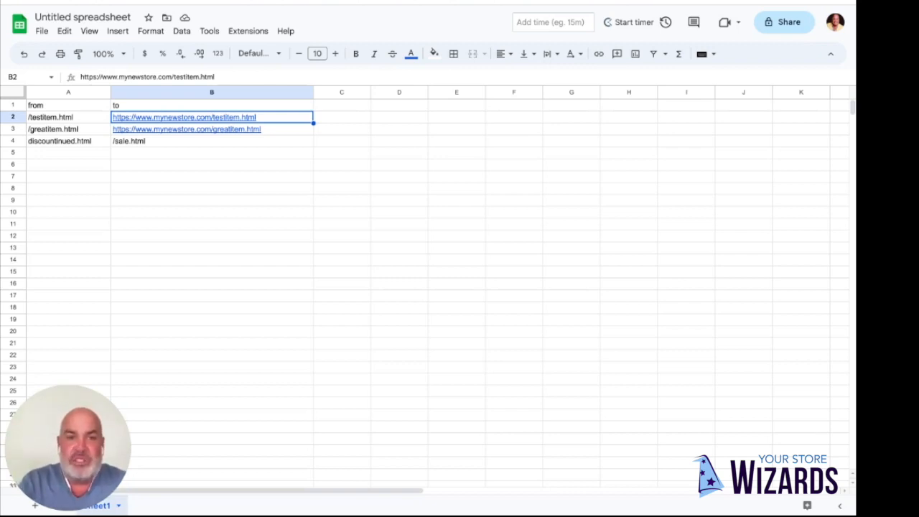
{"action": "key", "text": "Down"}
{"action": "key", "text": "Left"}
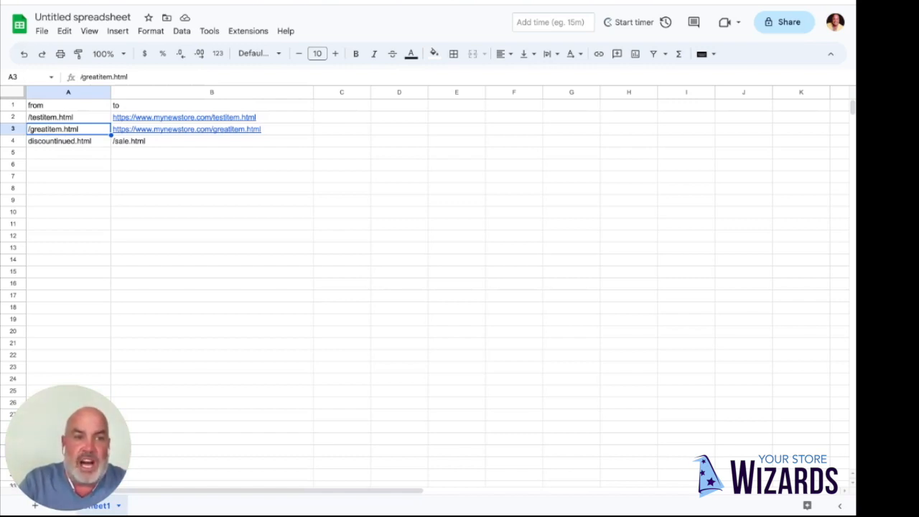
{"action": "key", "text": "Right"}
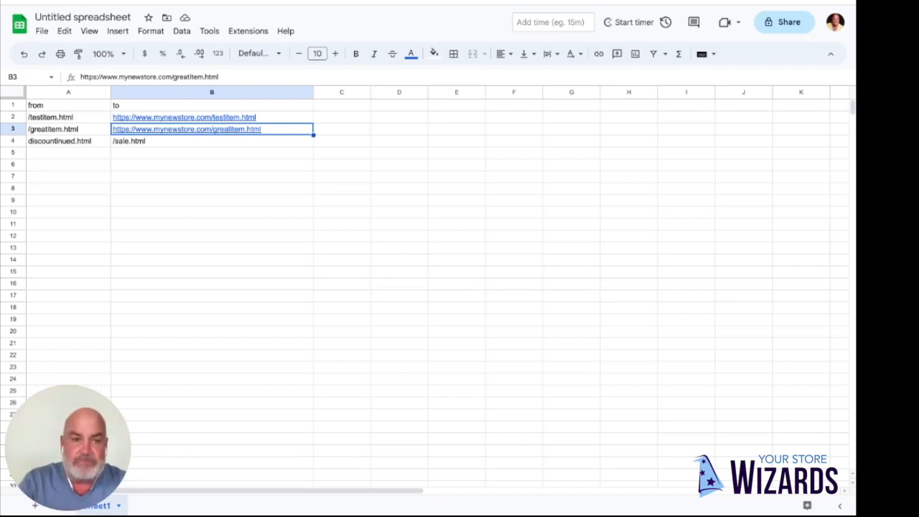
{"action": "key", "text": "Down"}
{"action": "key", "text": "Left"}
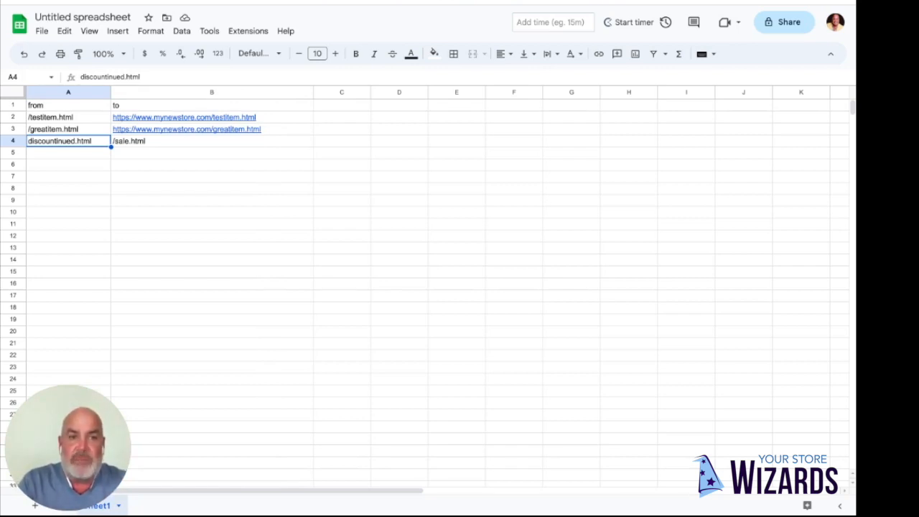
{"action": "key", "text": "Right"}
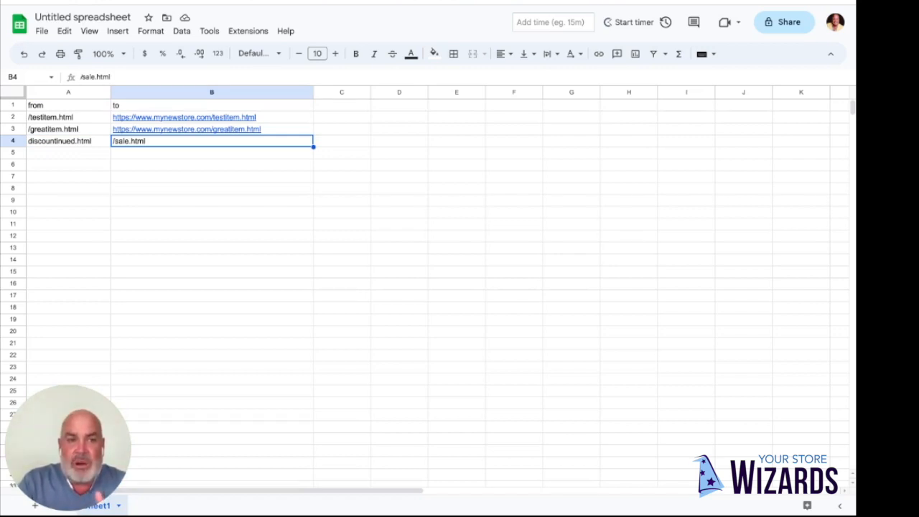
Step: Compare how the paths in the from column are written, and check the destination of the discountinued.html row
{"action": "key", "text": "Left"}
{"action": "key", "text": "Up"}
{"action": "key", "text": "Up"}
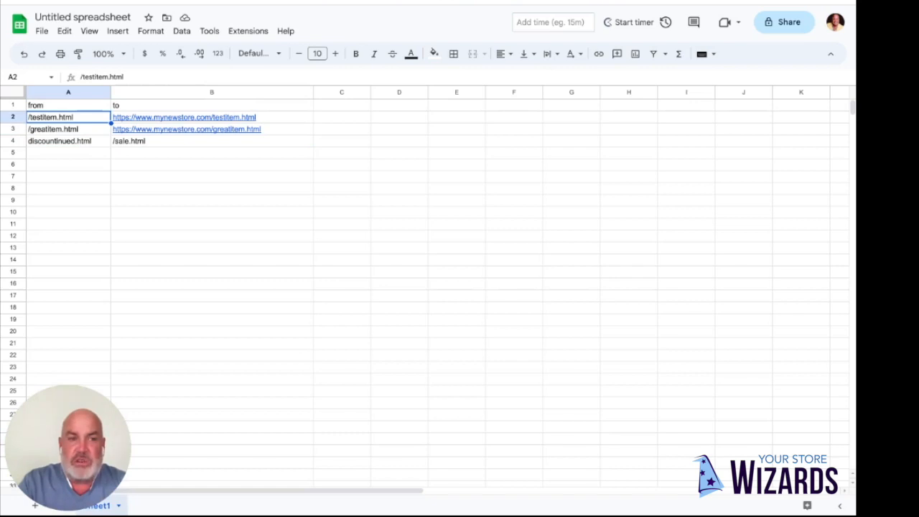
{"action": "key", "text": "Down"}
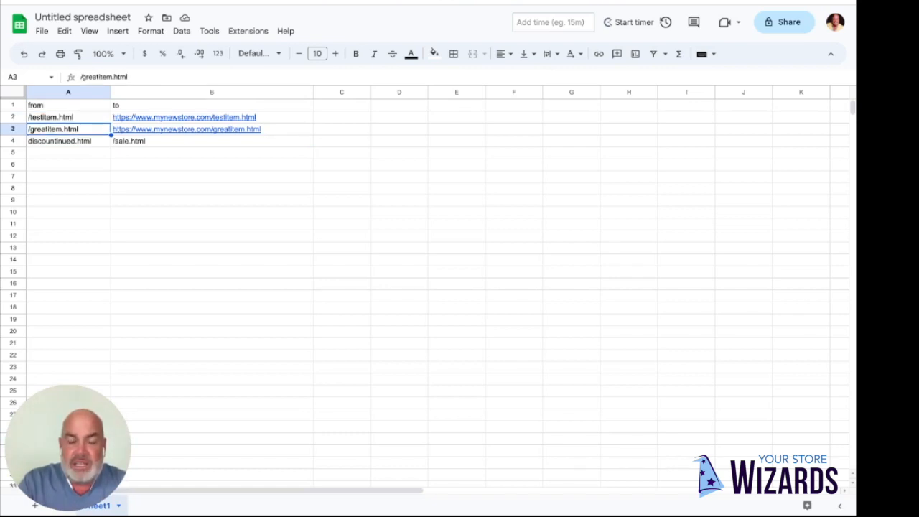
{"action": "key", "text": "Up"}
{"action": "key", "text": "Down"}
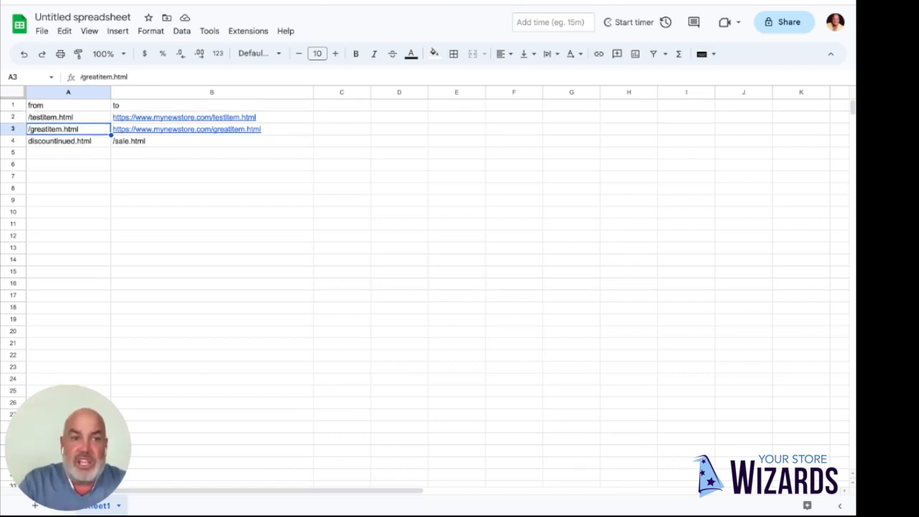
{"action": "key", "text": "Down"}
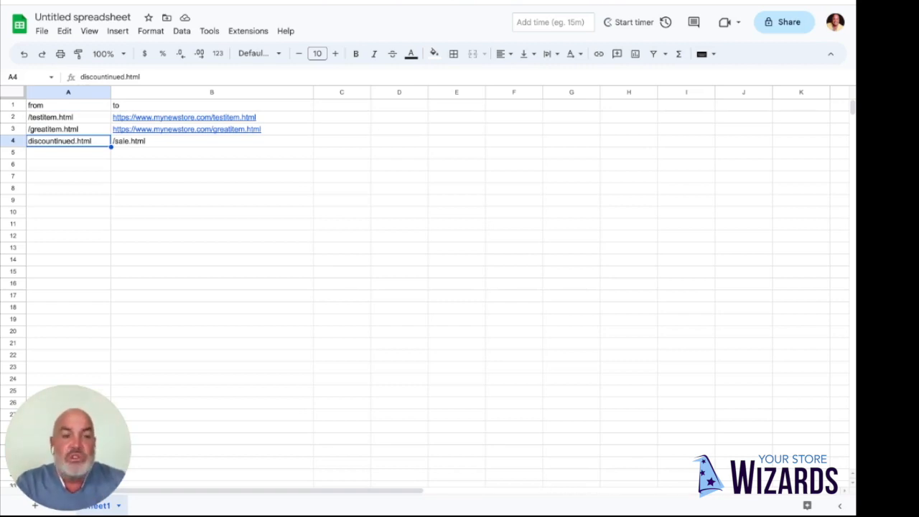
{"action": "key", "text": "Up"}
{"action": "key", "text": "Up"}
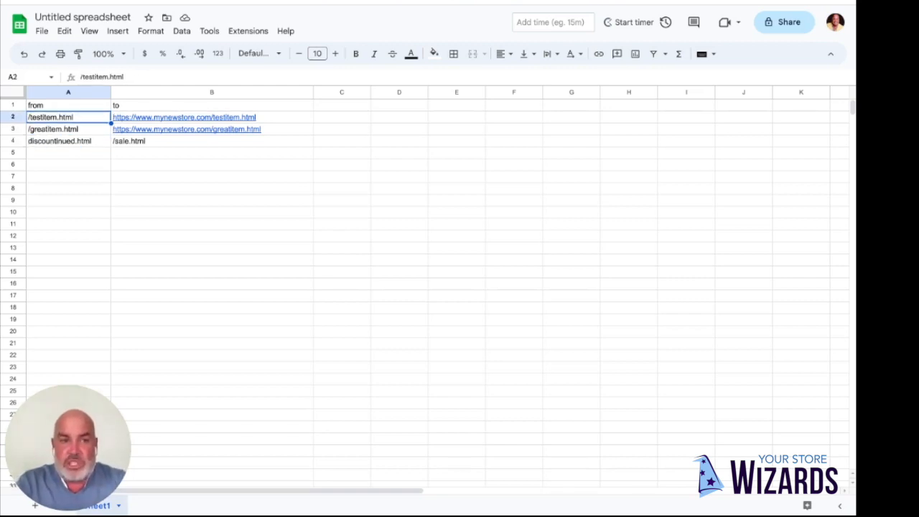
{"action": "key", "text": "Down"}
{"action": "key", "text": "Down"}
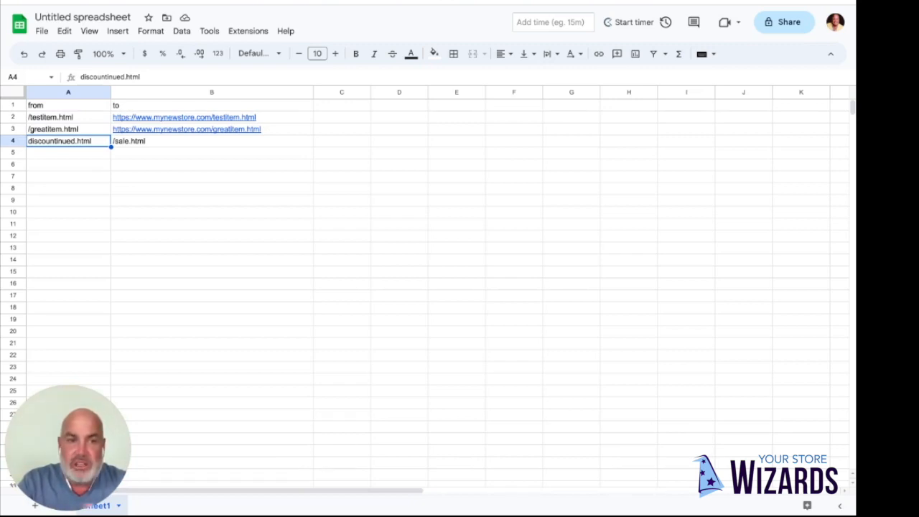
{"action": "left_click", "coordinate": [211, 142]}
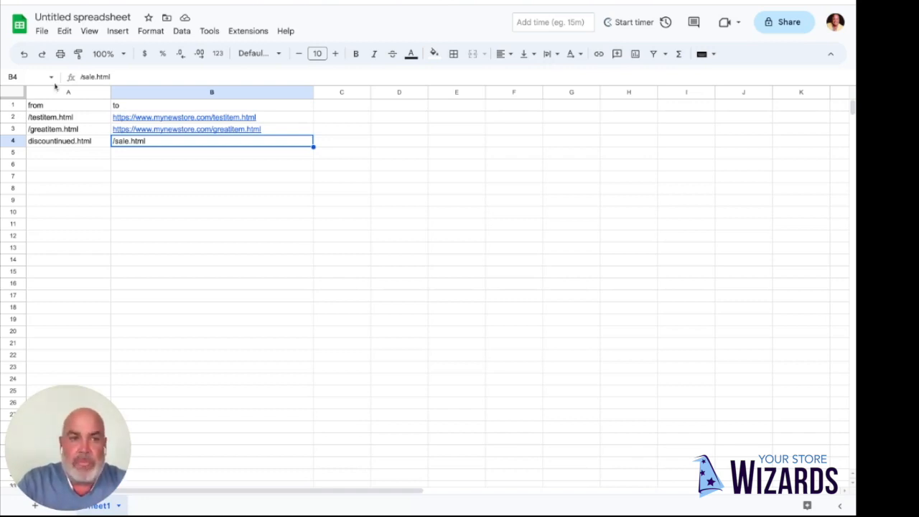
Step: Download the redirect sheet as a Comma Separated Values (.csv) file
{"action": "left_click", "coordinate": [42, 31]}
{"action": "mouse_move", "coordinate": [68, 171]}
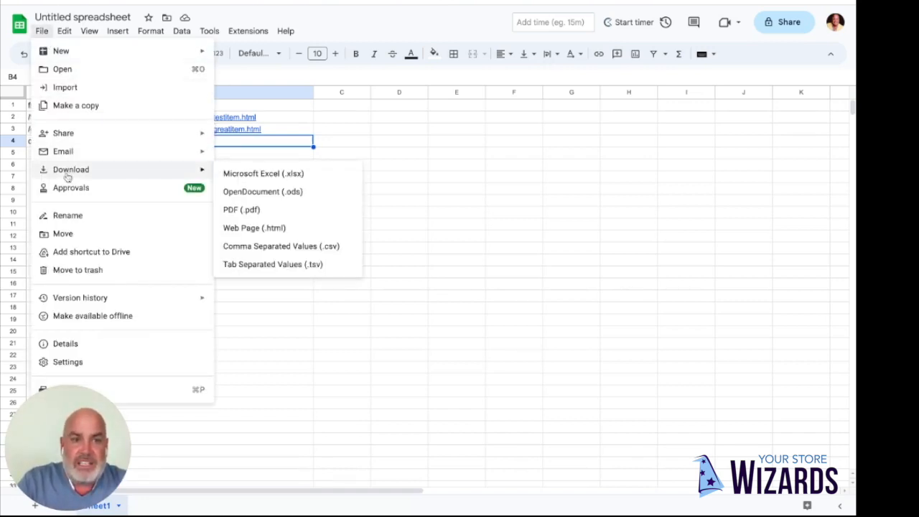
{"action": "left_click", "coordinate": [257, 247]}
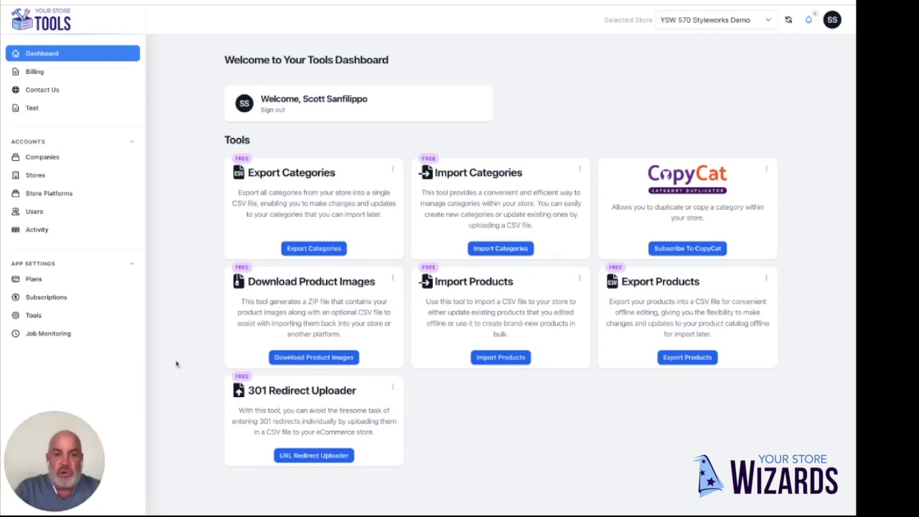
{"action": "left_click", "coordinate": [314, 457]}
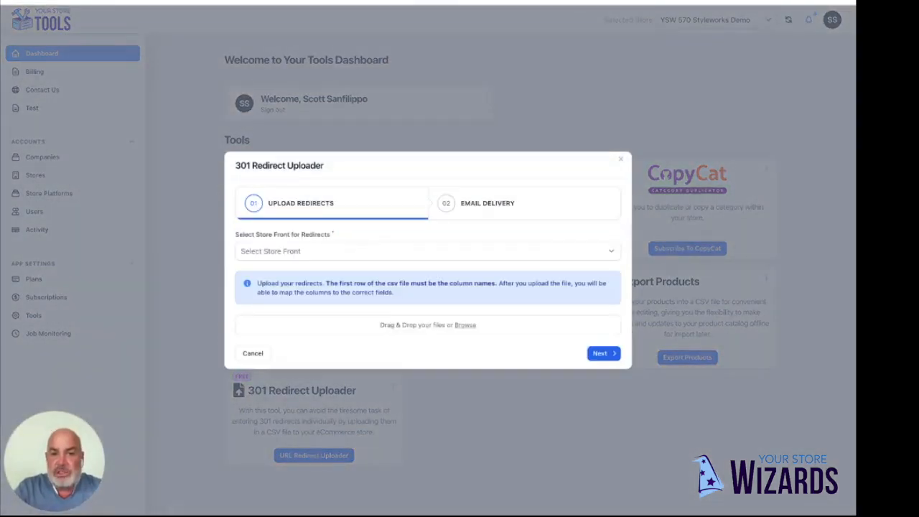
{"action": "left_click", "coordinate": [274, 253]}
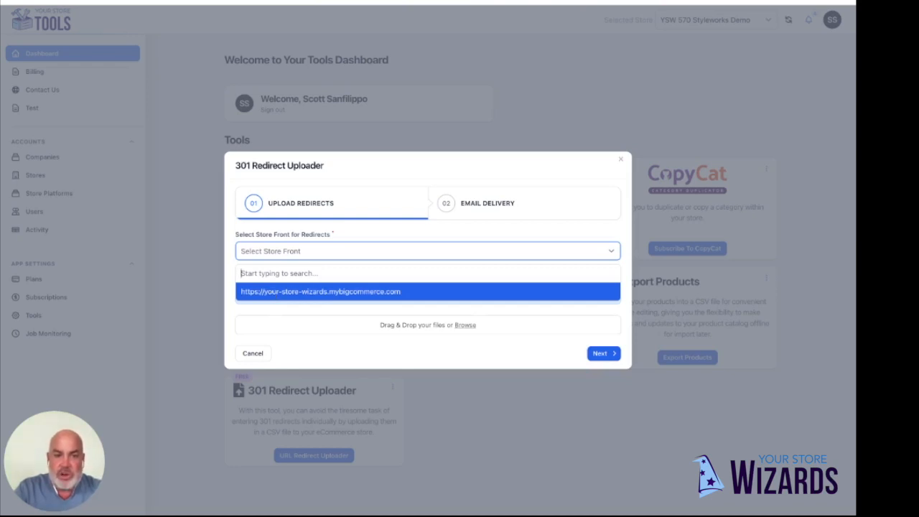
{"action": "key", "text": "Return"}
{"action": "left_click", "coordinate": [467, 327]}
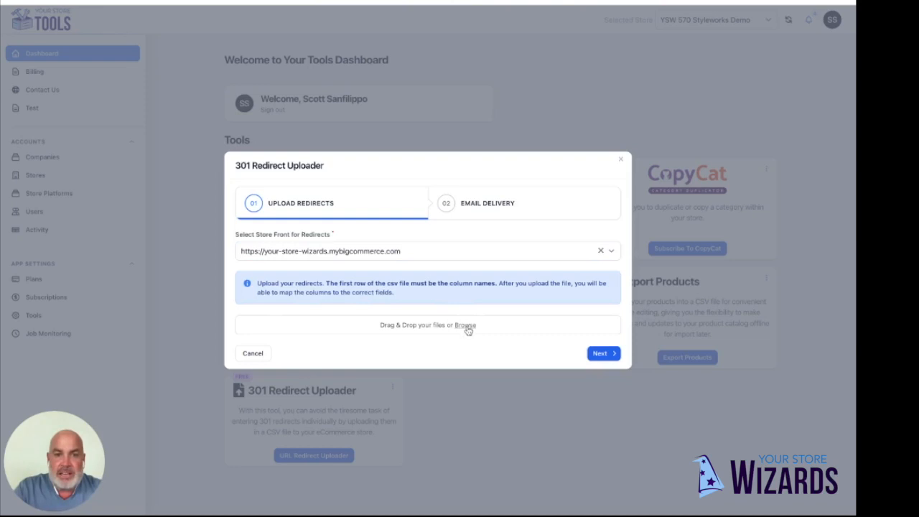
{"action": "left_click", "coordinate": [533, 355]}
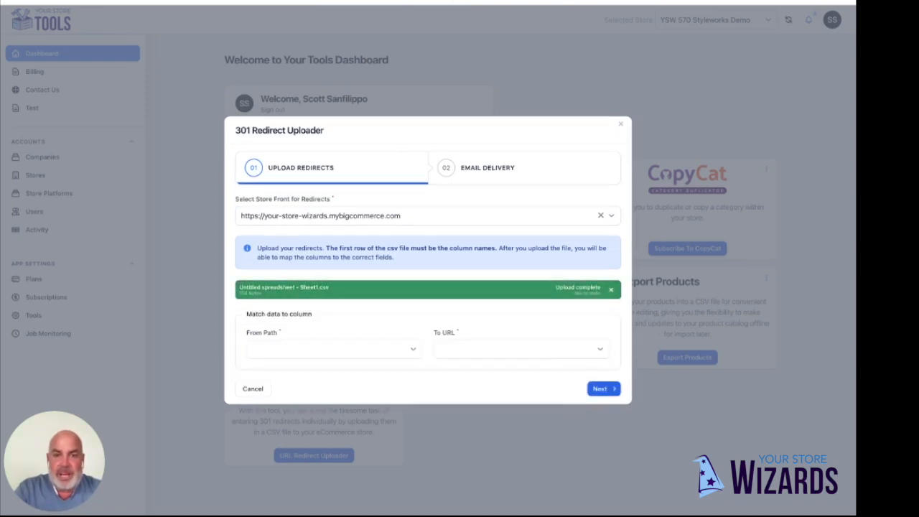
Step: Map From Path to the from column and To URL to the to column of the uploaded file
{"action": "left_click", "coordinate": [413, 352]}
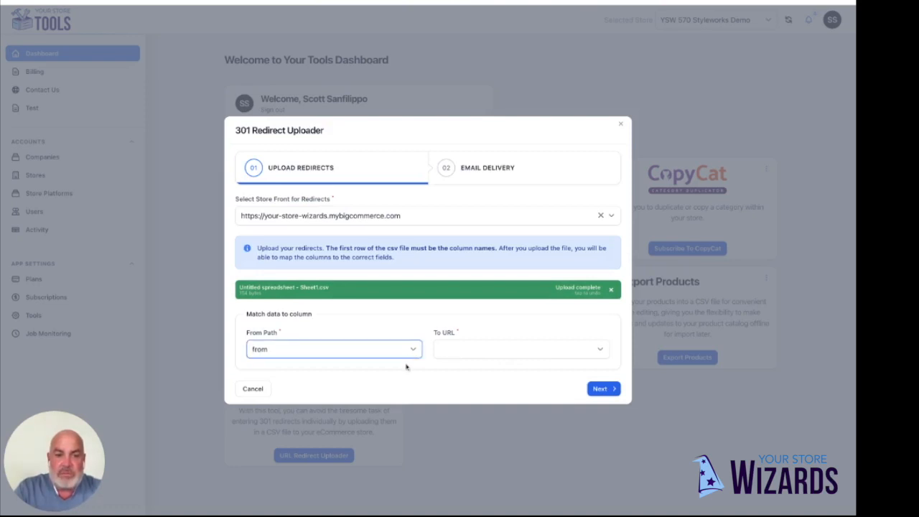
{"action": "left_click", "coordinate": [477, 349]}
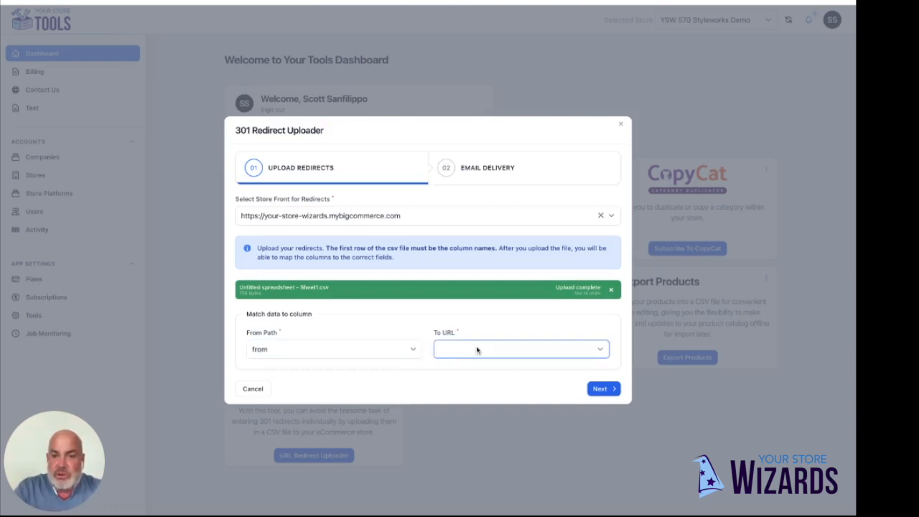
{"action": "left_click", "coordinate": [474, 368]}
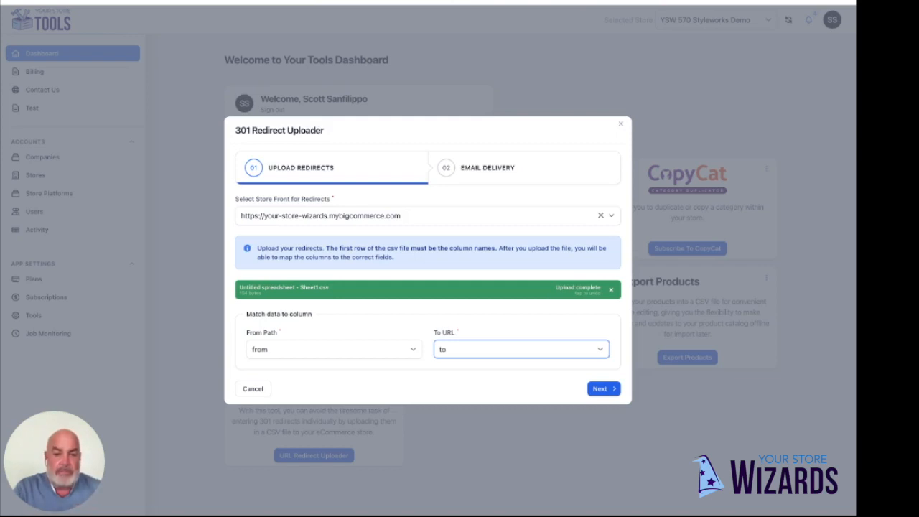
Step: Proceed to the email delivery stage, set Email Delivery to No, and submit the redirect upload
{"action": "left_click", "coordinate": [603, 389]}
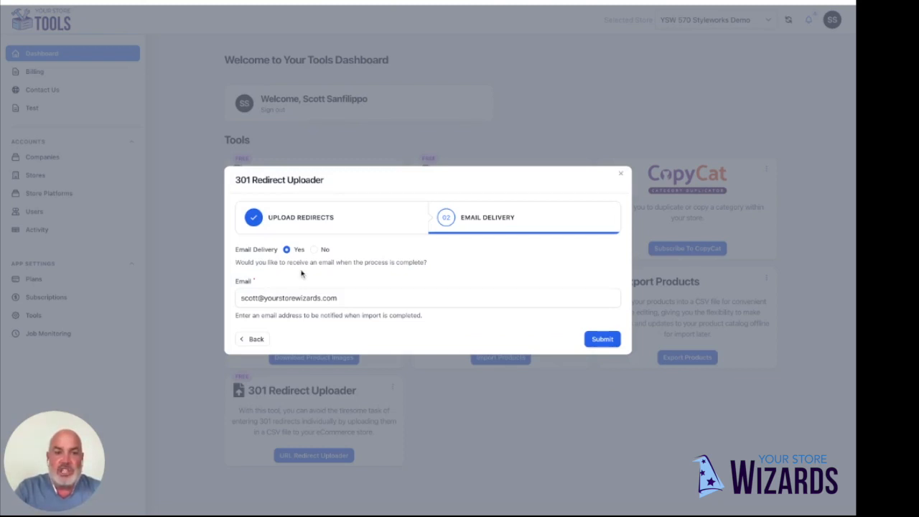
{"action": "left_click", "coordinate": [314, 249]}
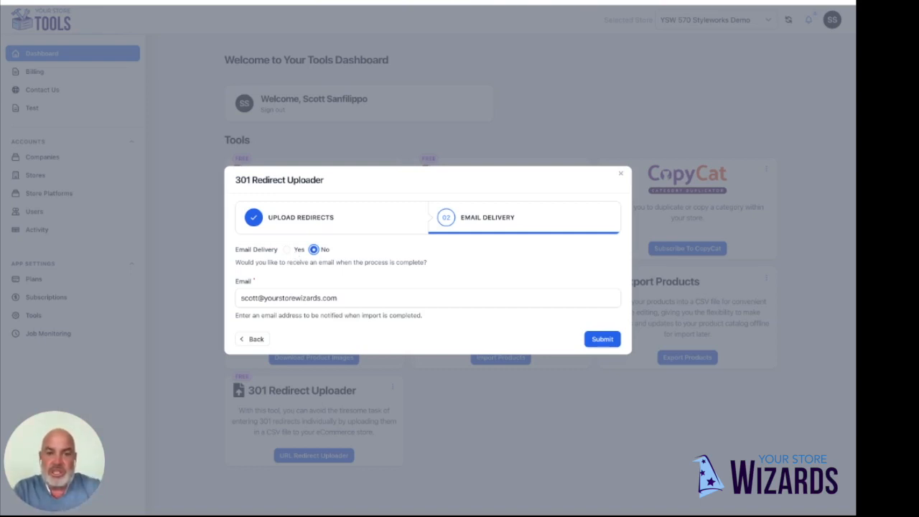
{"action": "left_click", "coordinate": [596, 339]}
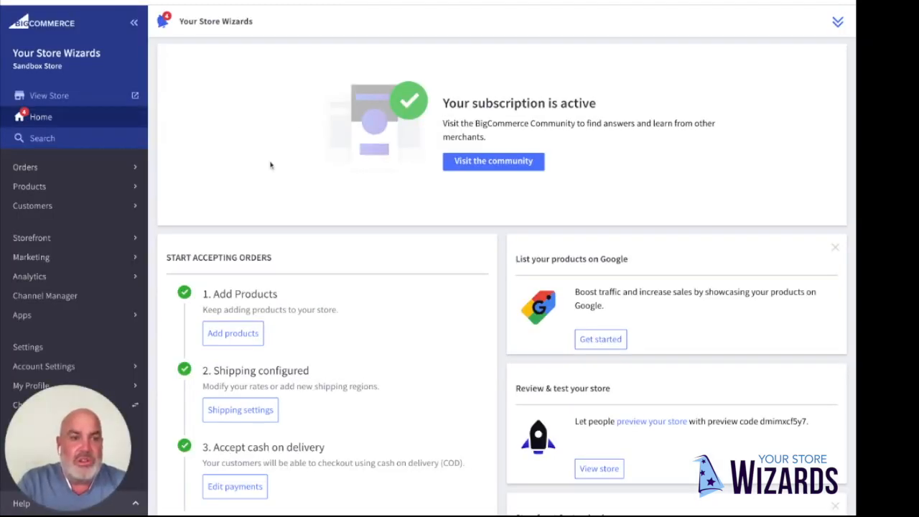
Step: Switch to the BigCommerce control panel and open the store's 301 redirect settings to check the uploaded redirects
{"action": "left_click", "coordinate": [29, 346]}
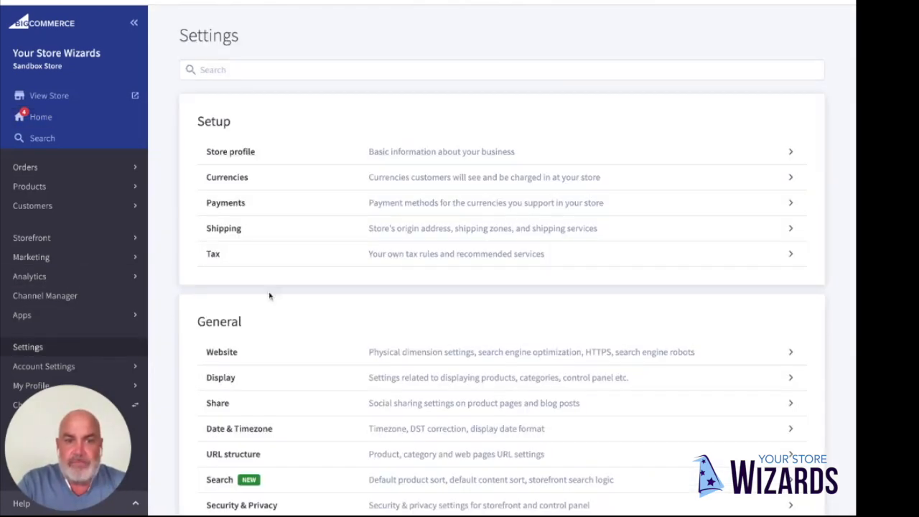
{"action": "scroll", "coordinate": [318, 285], "scroll_direction": "down", "scroll_amount": 9}
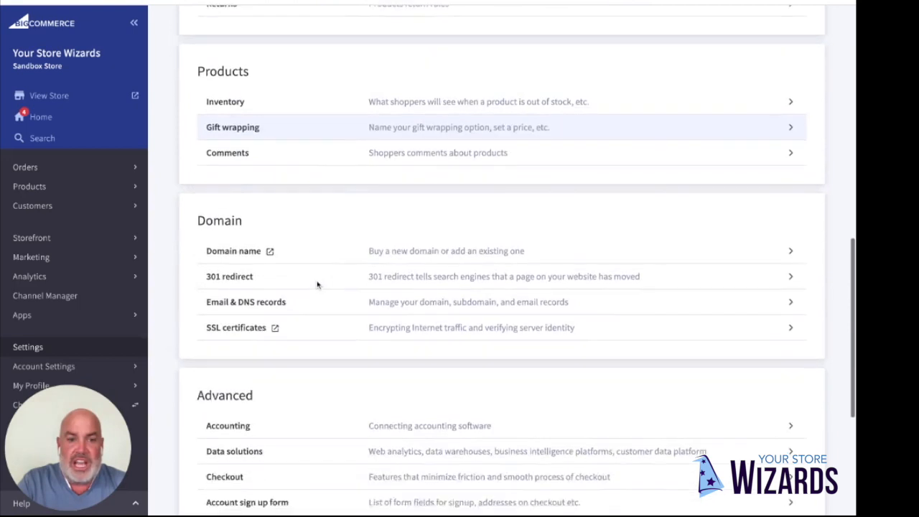
{"action": "left_click", "coordinate": [227, 269]}
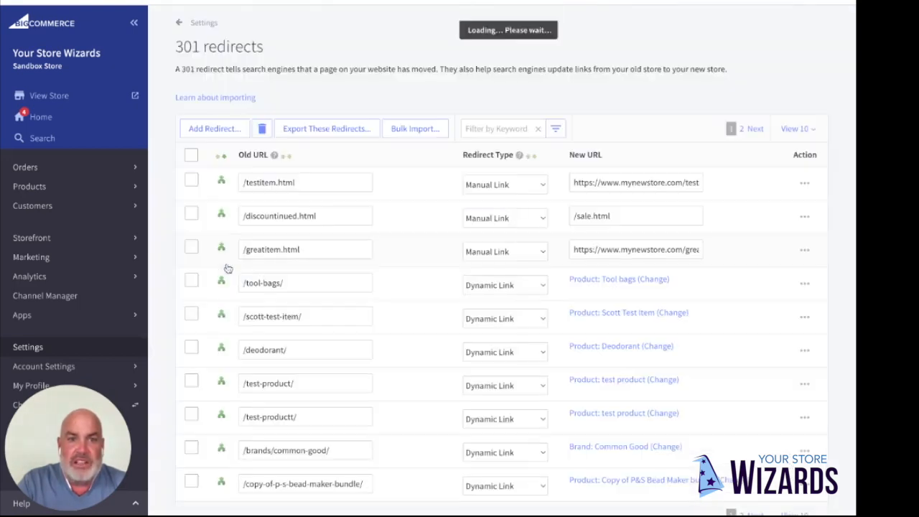